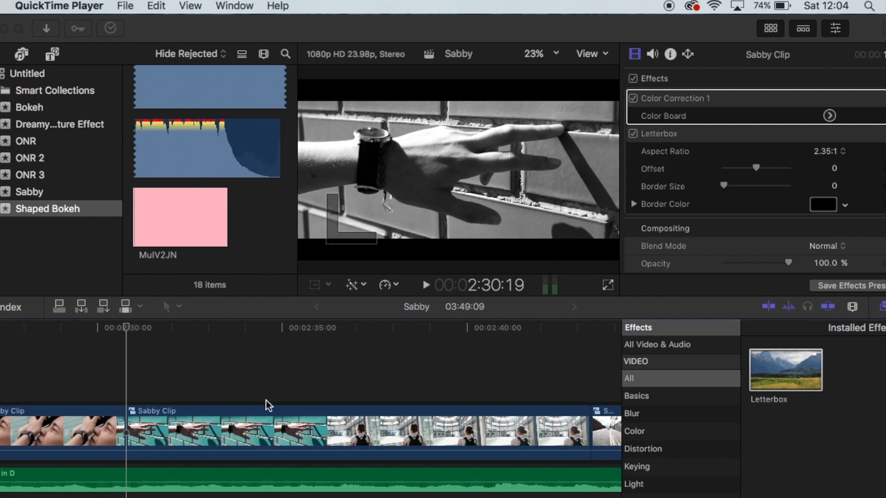
Play back the Sabby project from 2:30:19 and return the playhead to that point
left_click(121, 335)
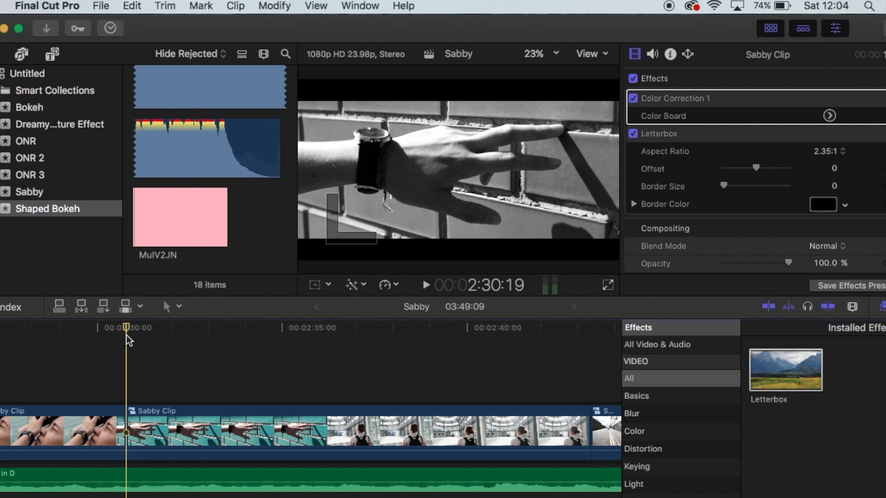
key("space")
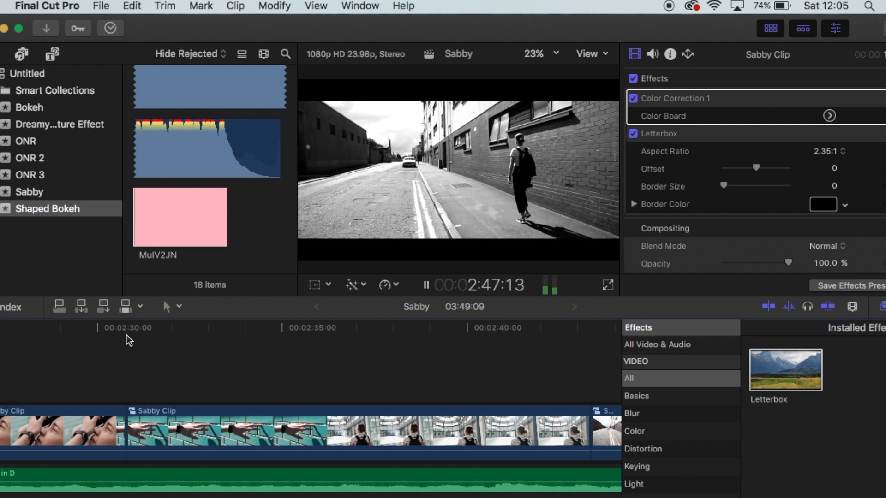
key("space")
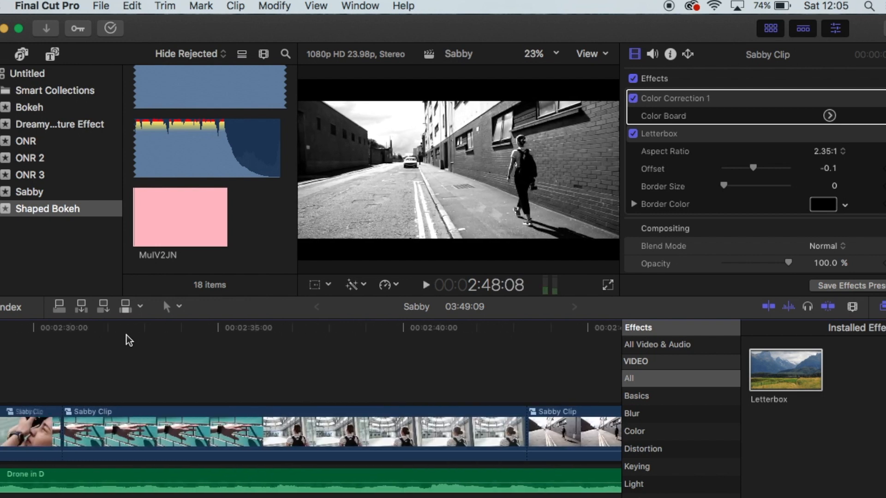
left_click(120, 327)
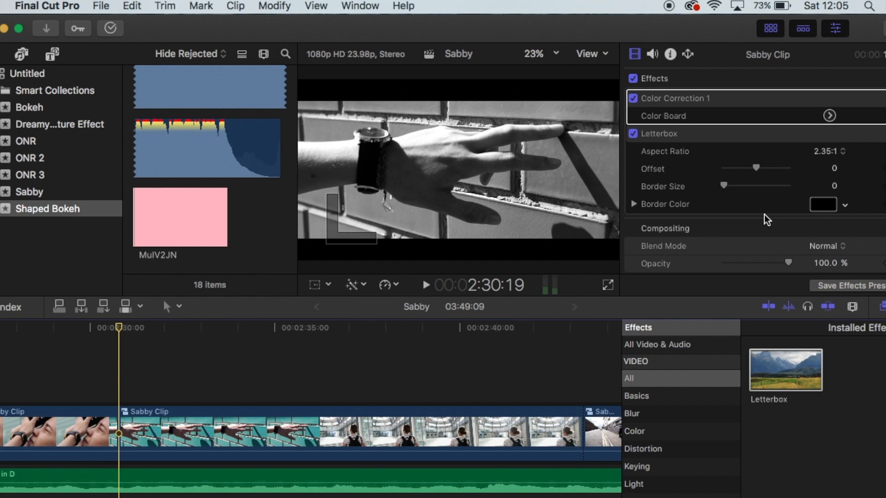
Create a new event named Slow in the library
left_click(103, 6)
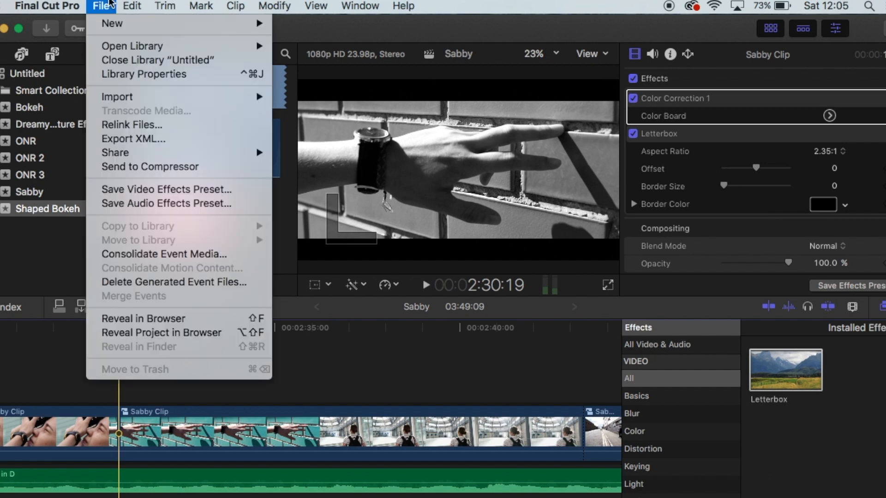
mouse_move(112, 23)
left_click(336, 42)
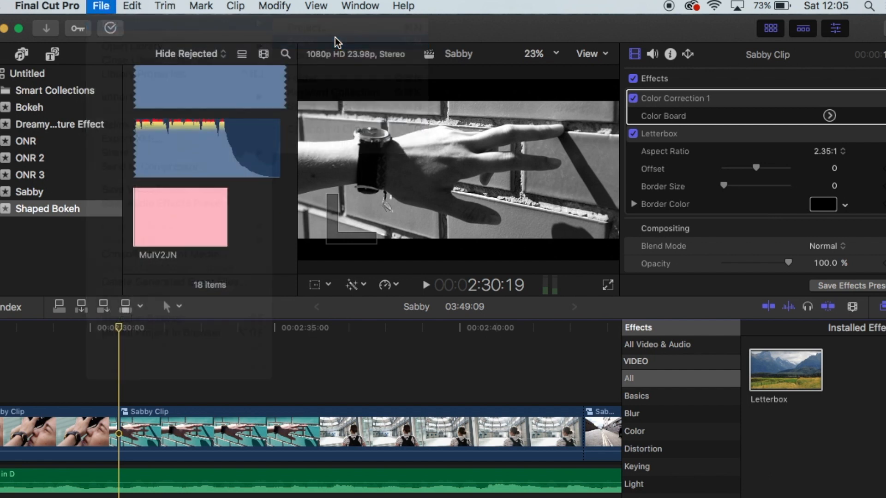
type("Slow")
key("Return")
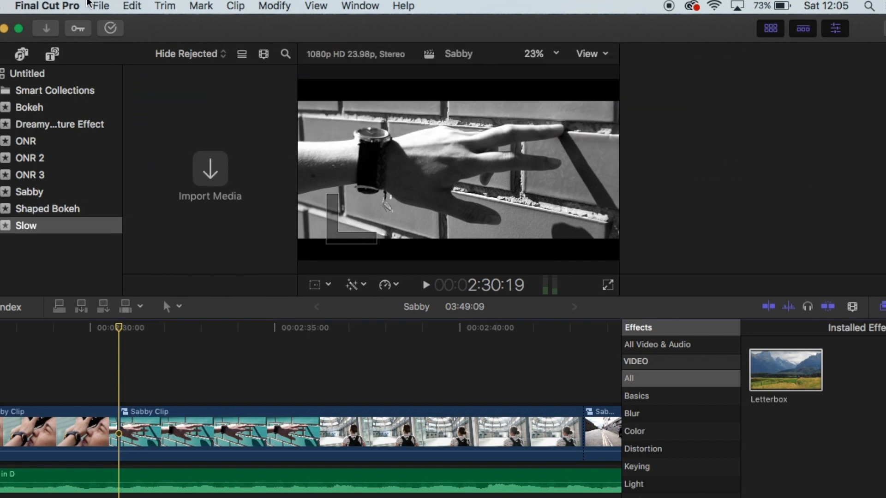
Create a project named Slow Motion in the Slow event at 1080p HD, 1920x1080, with a 23.98p frame rate
left_click(101, 5)
mouse_move(112, 23)
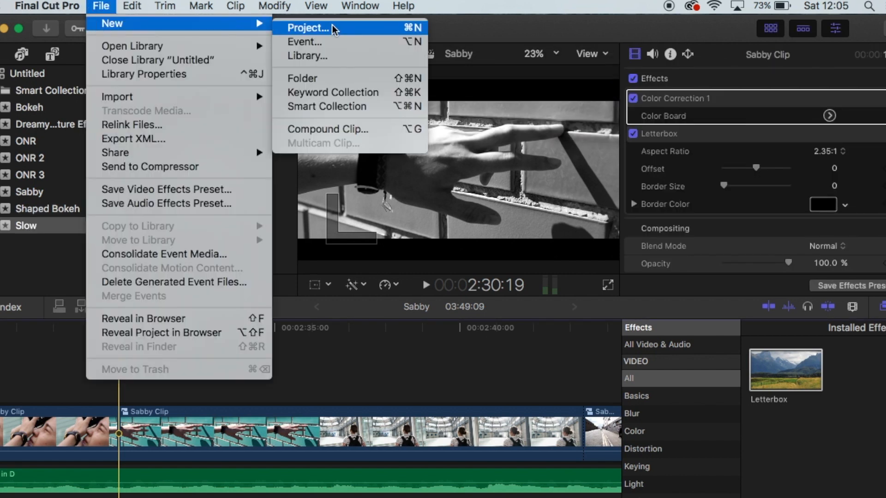
left_click(337, 27)
type("Sl")
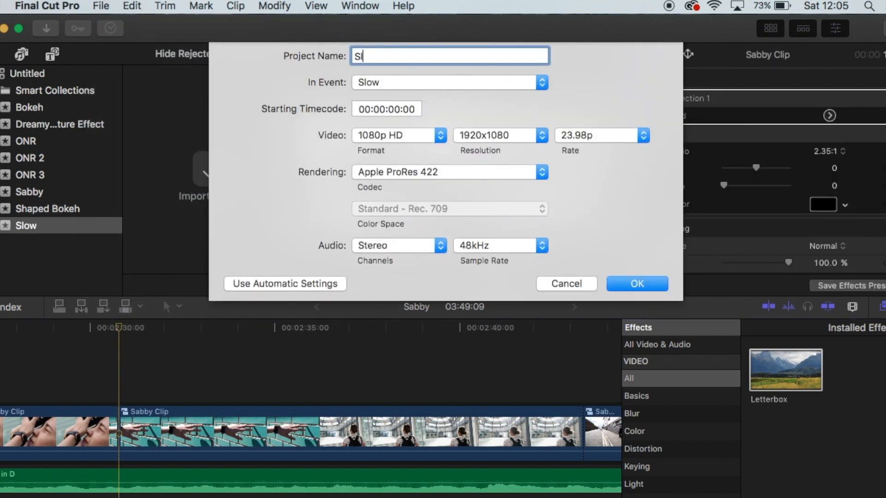
type("ow Motion")
left_click(597, 137)
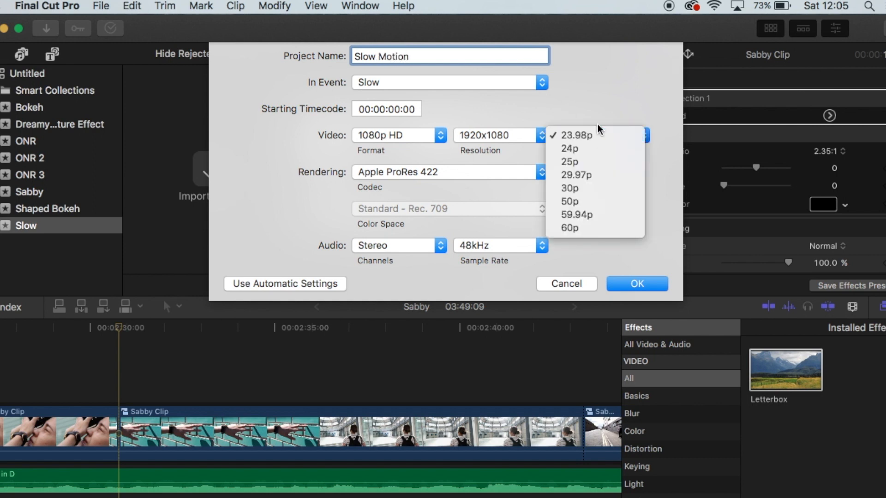
left_click(594, 135)
left_click(594, 133)
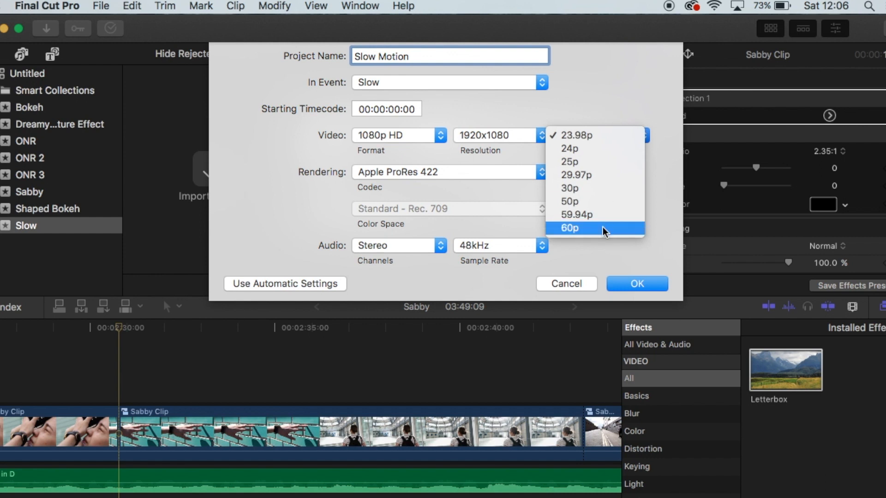
left_click(594, 136)
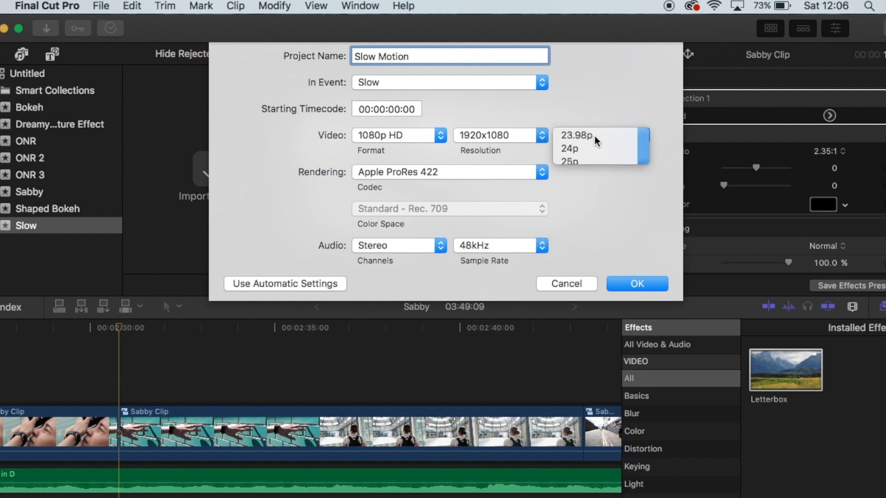
left_click(650, 284)
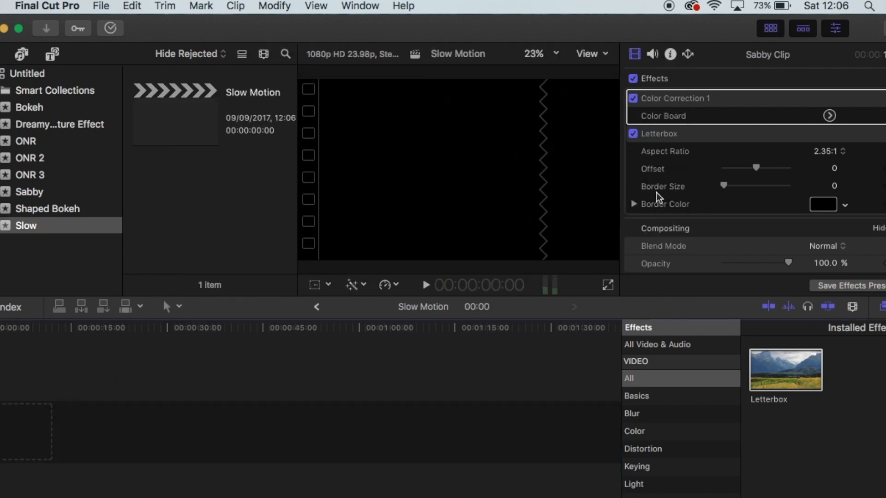
Import the clip C0083 from the Flycam folder on the desktop into the Slow event
left_click_drag(690, 41, 595, 14)
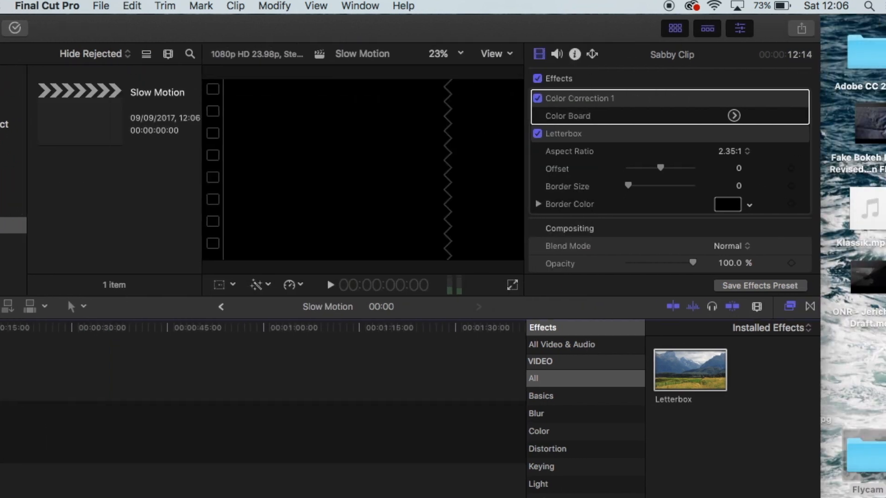
double_click(870, 462)
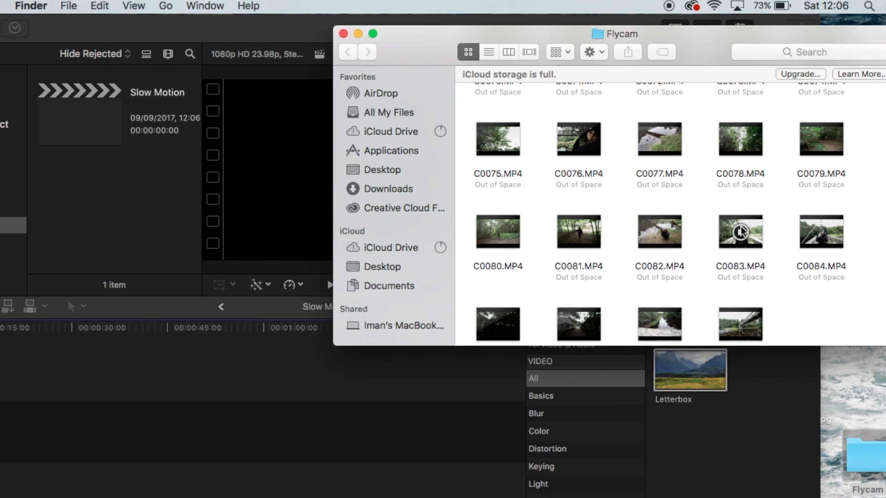
left_click_drag(741, 231, 99, 194)
left_click(336, 22)
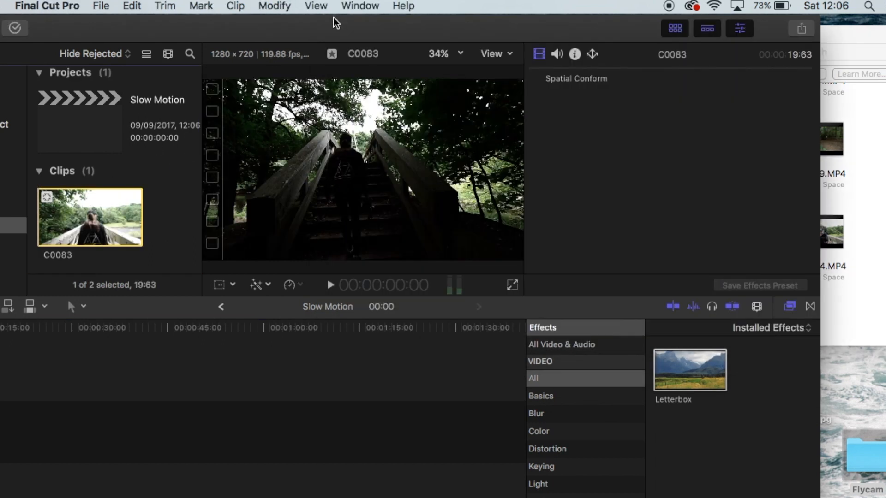
left_click_drag(346, 30, 466, 24)
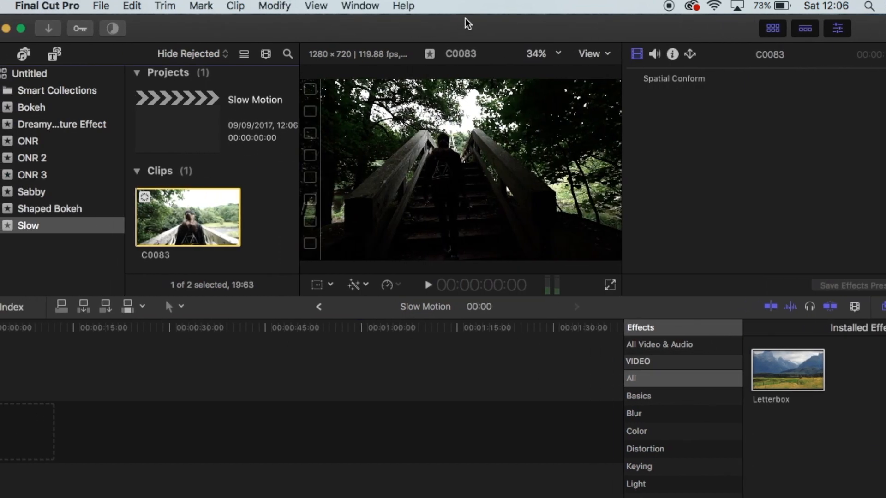
Place clip C0083 in the Slow Motion timeline, cut off everything before 8:06, and trim the remainder to 2:18
left_click_drag(168, 208, 14, 416)
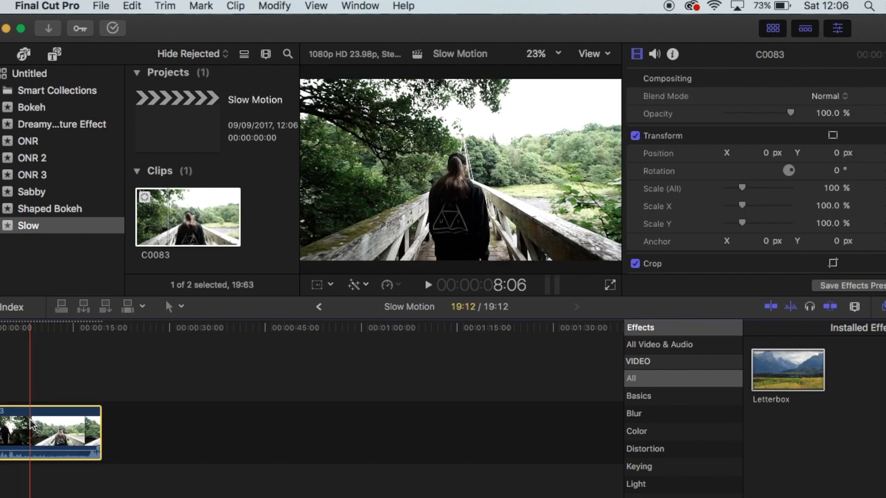
key("super+b")
key("Delete")
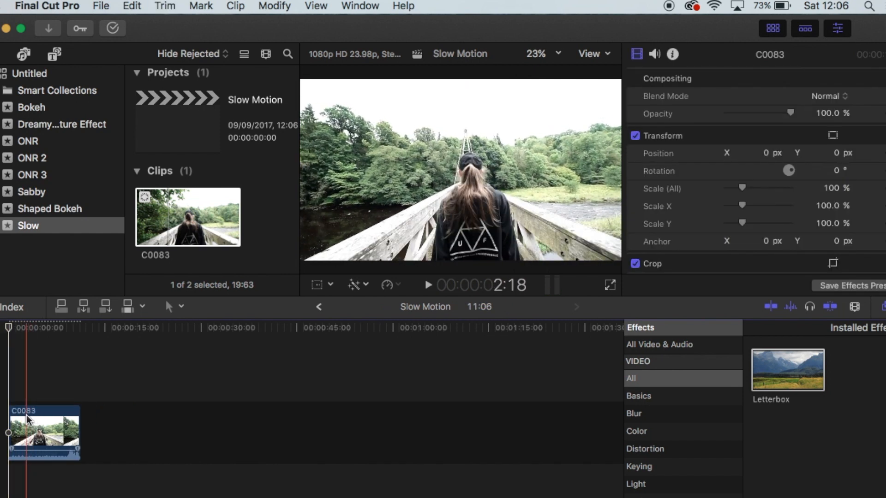
key("super+b")
left_click(46, 418)
key("Delete")
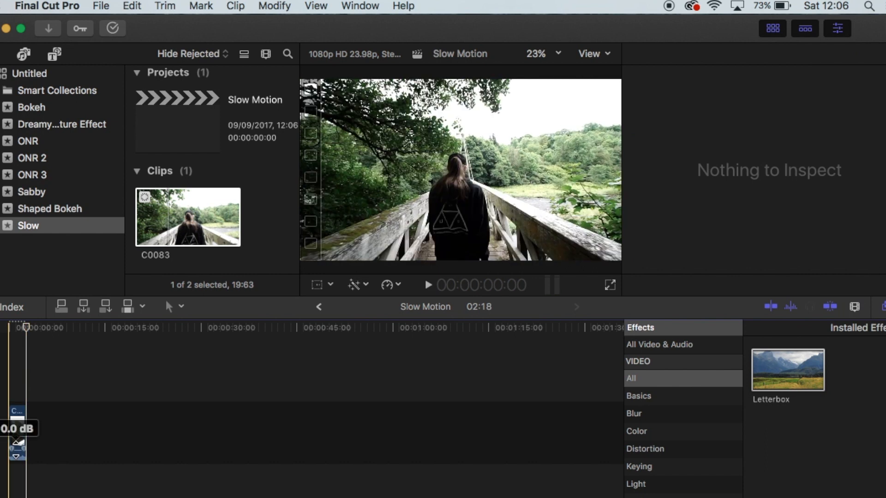
Apply the Letterbox effect to the trimmed clip with a 2.35:1 aspect ratio
left_click(18, 432)
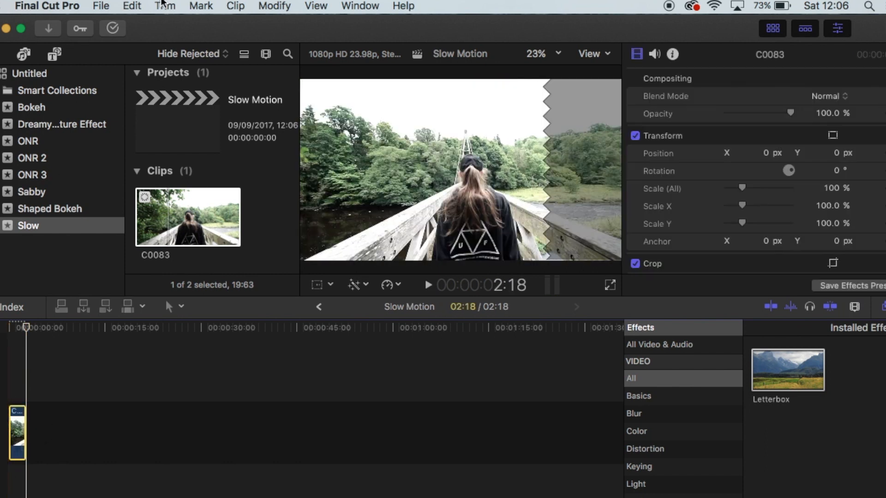
left_click_drag(176, 31, 173, 30)
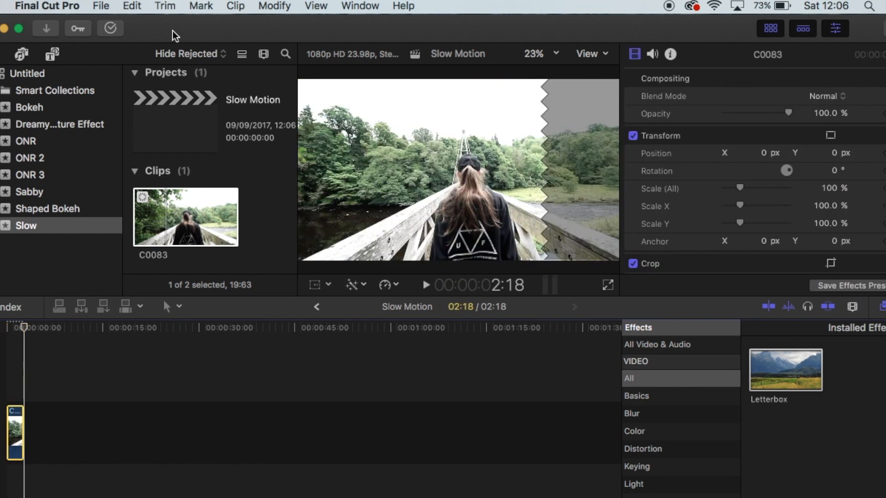
double_click(794, 376)
left_click(826, 118)
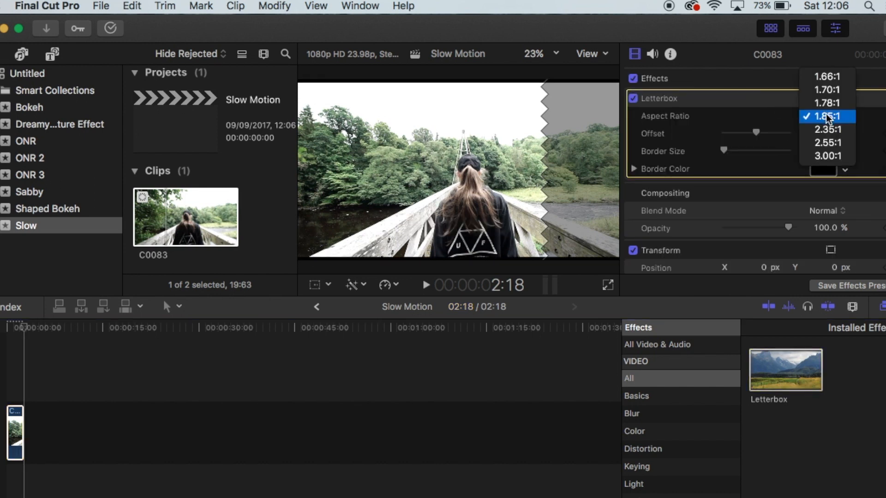
left_click(822, 127)
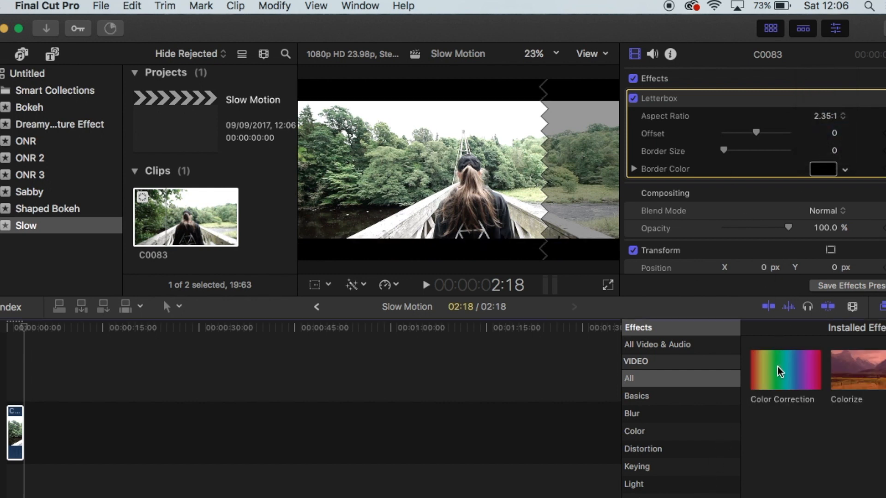
Apply Color Correction to the clip and slightly lower the exposure of its highlights and midtones
double_click(777, 367)
left_click(830, 203)
left_click(847, 76)
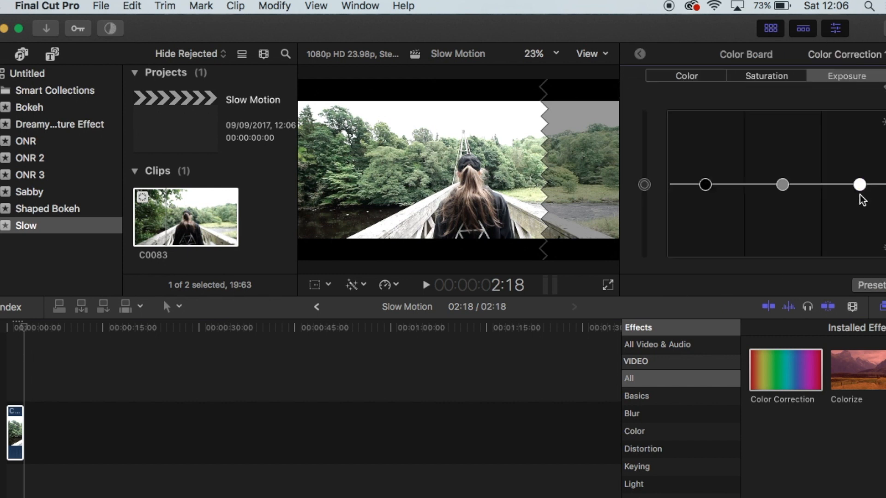
left_click_drag(860, 195, 860, 198)
key("Home")
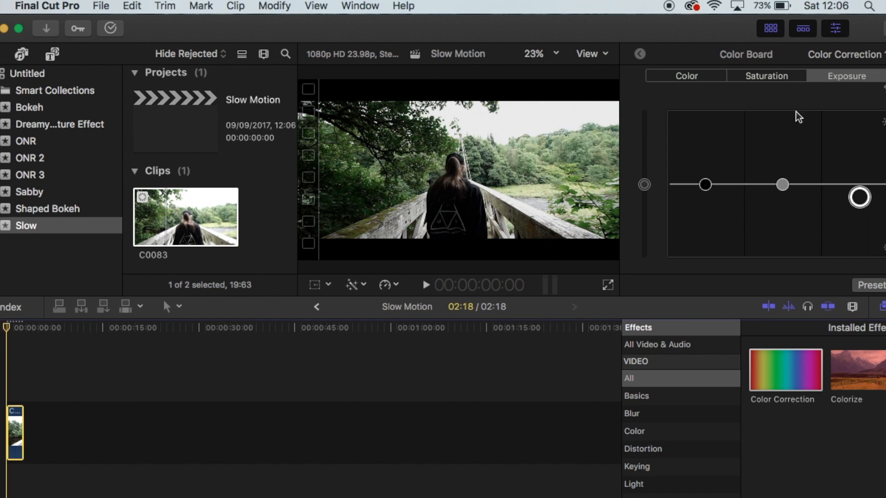
left_click_drag(783, 184, 782, 200)
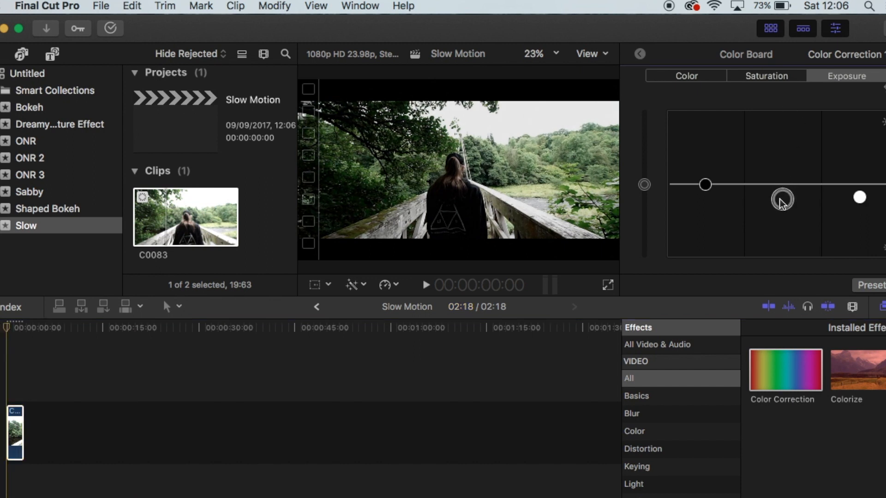
left_click(703, 190)
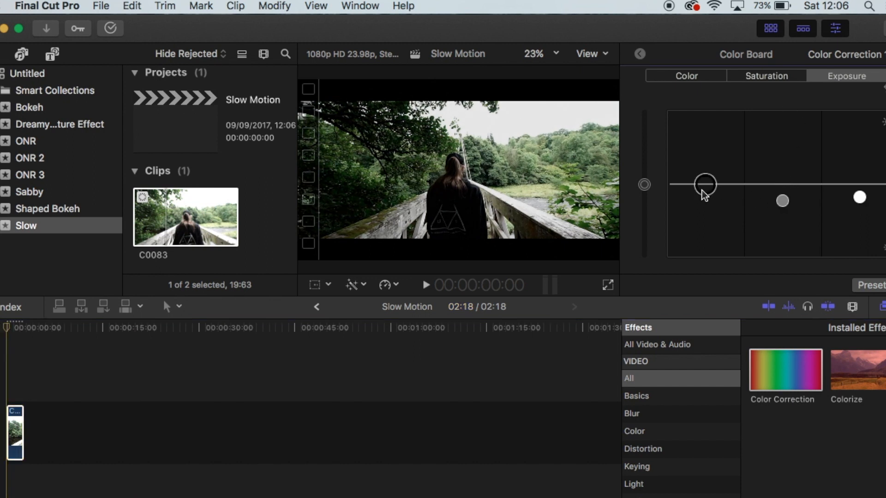
Lower the clip's overall saturation and shift its midtones slightly toward blue on the Color Board
left_click(754, 78)
left_click_drag(645, 186, 643, 220)
left_click(687, 76)
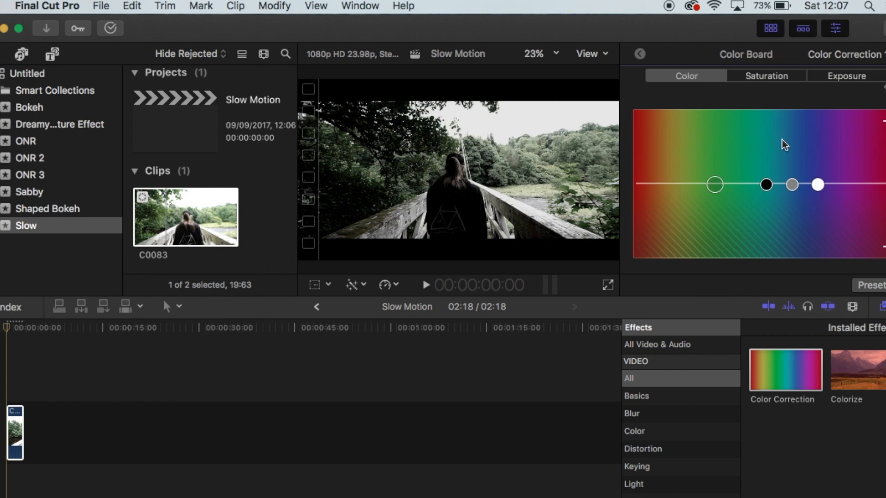
left_click(793, 185)
key("super+2")
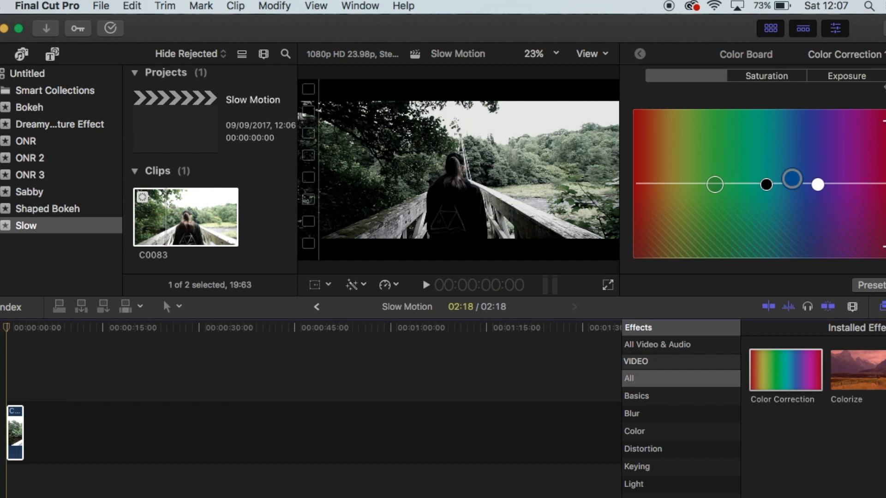
Find the Vignette effect among the installed effects and apply it to the clip
key("BackSpace")
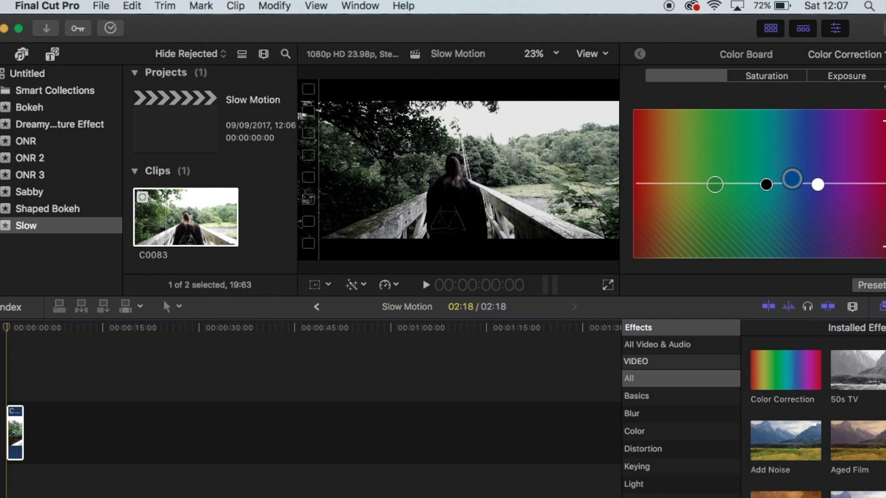
left_click(802, 361)
double_click(802, 361)
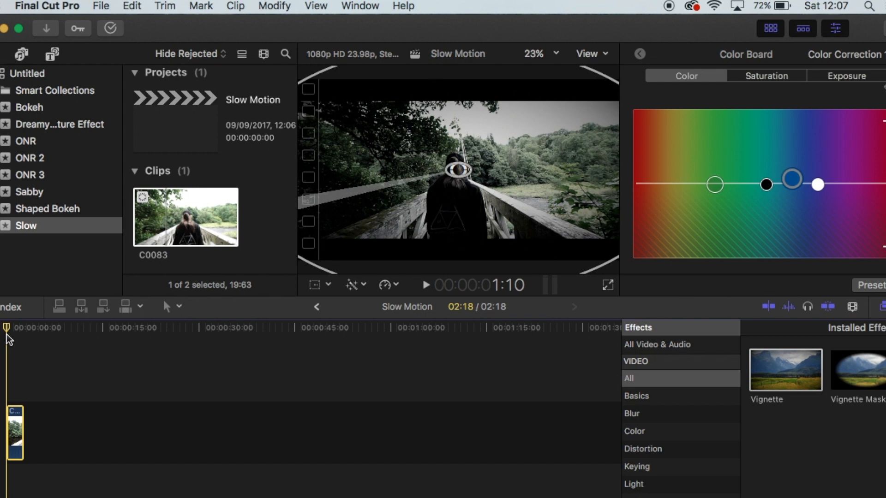
Slow the clip to 50% speed and stretch its retiming further to 20%
left_click(395, 286)
mouse_move(521, 298)
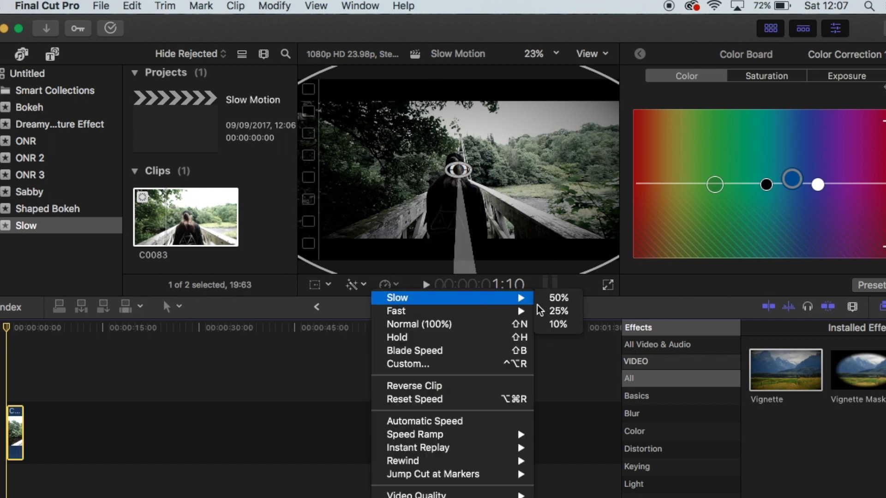
left_click(570, 298)
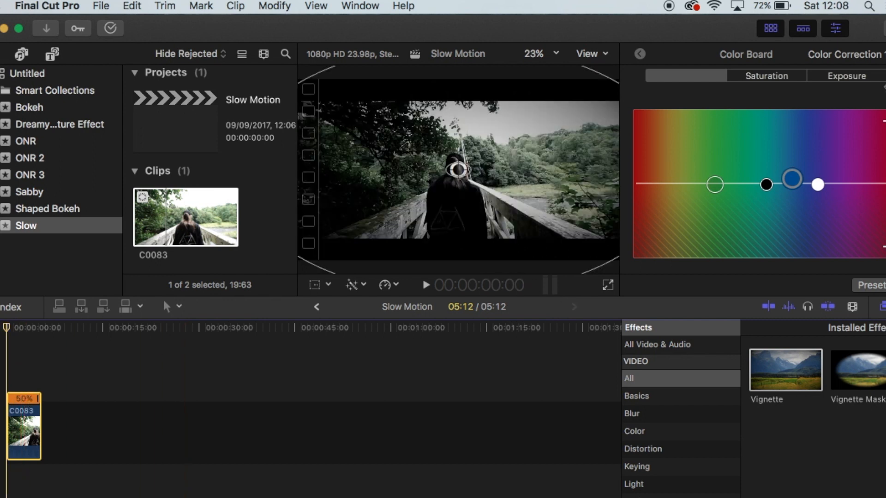
left_click_drag(39, 398, 87, 401)
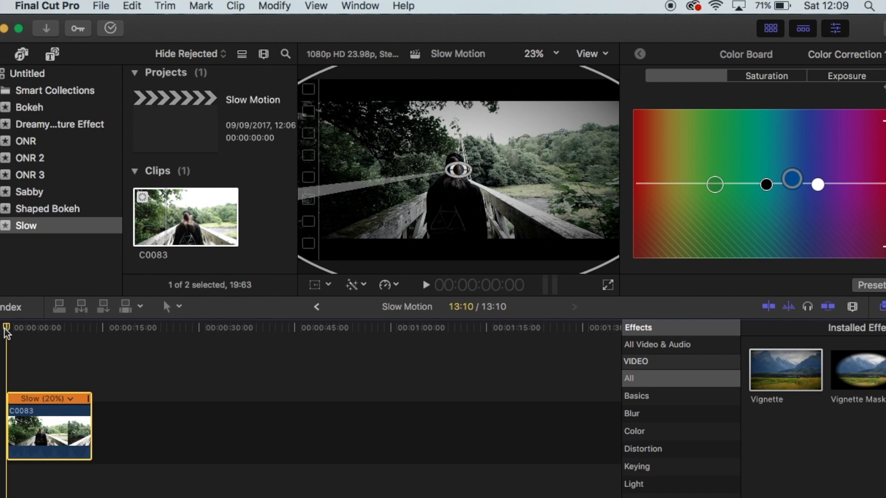
Play back the slowed clip twice from the start of the timeline to check the slow motion
key("space")
key("space")
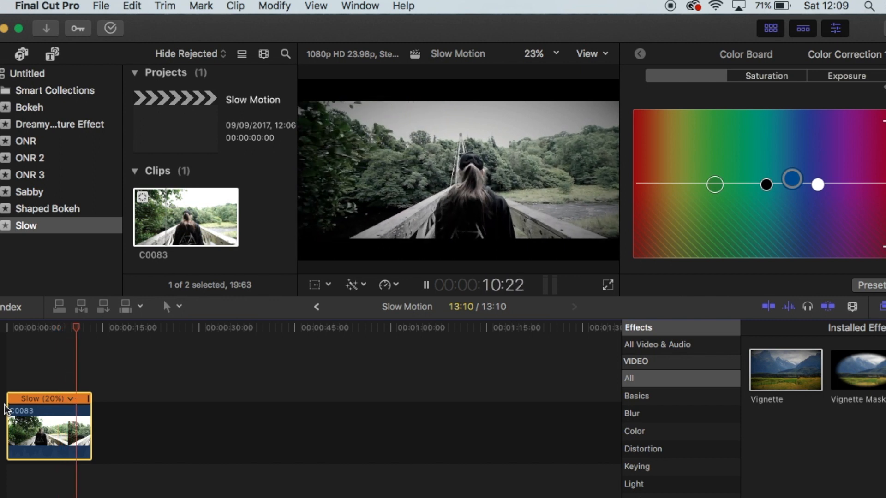
key("space")
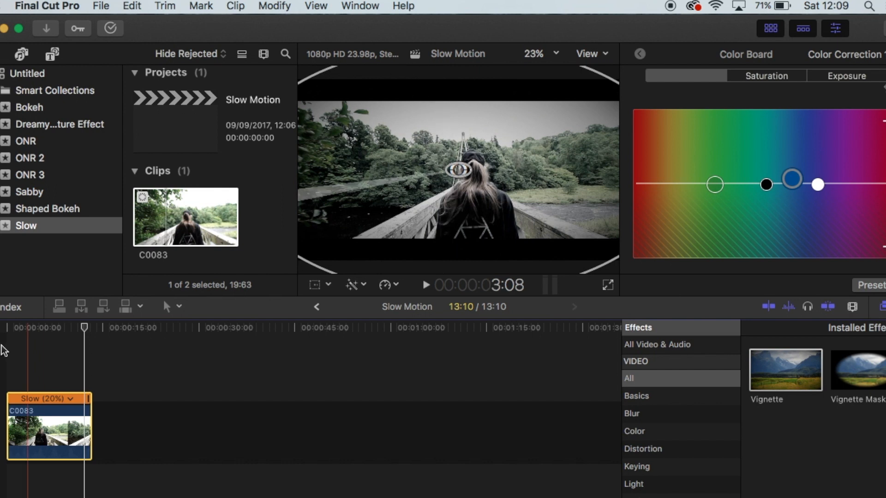
left_click(31, 329)
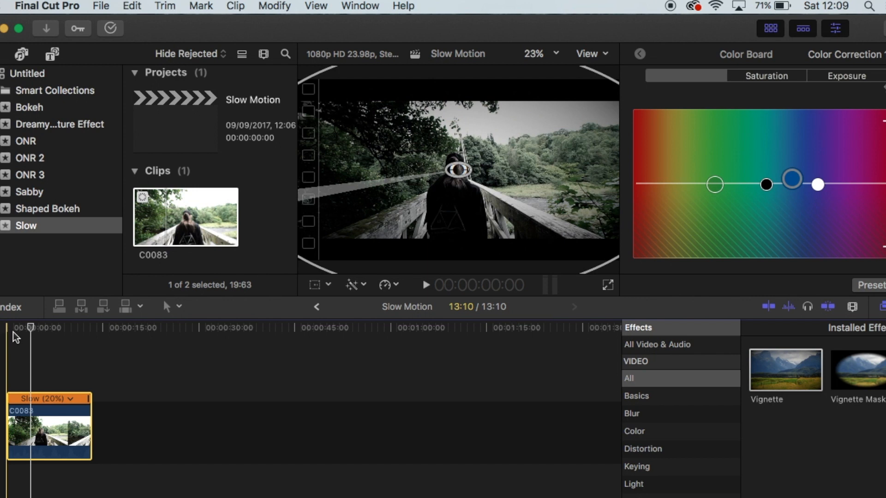
key("space")
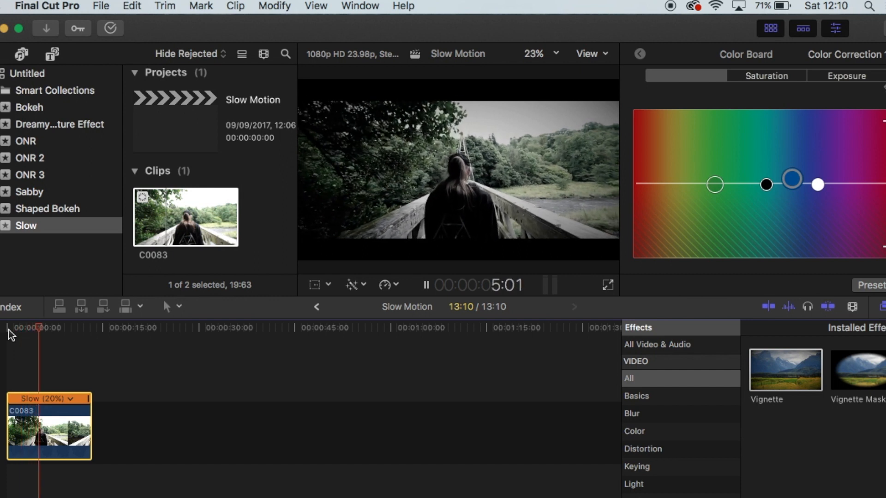
key("space")
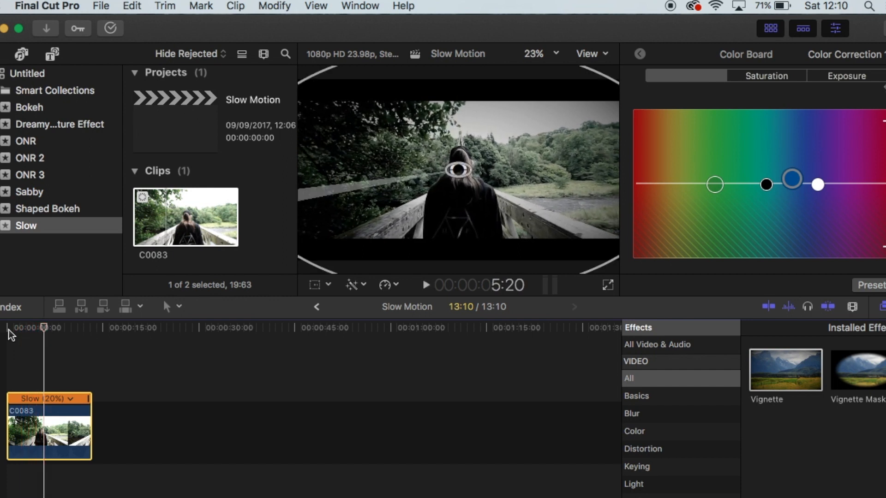